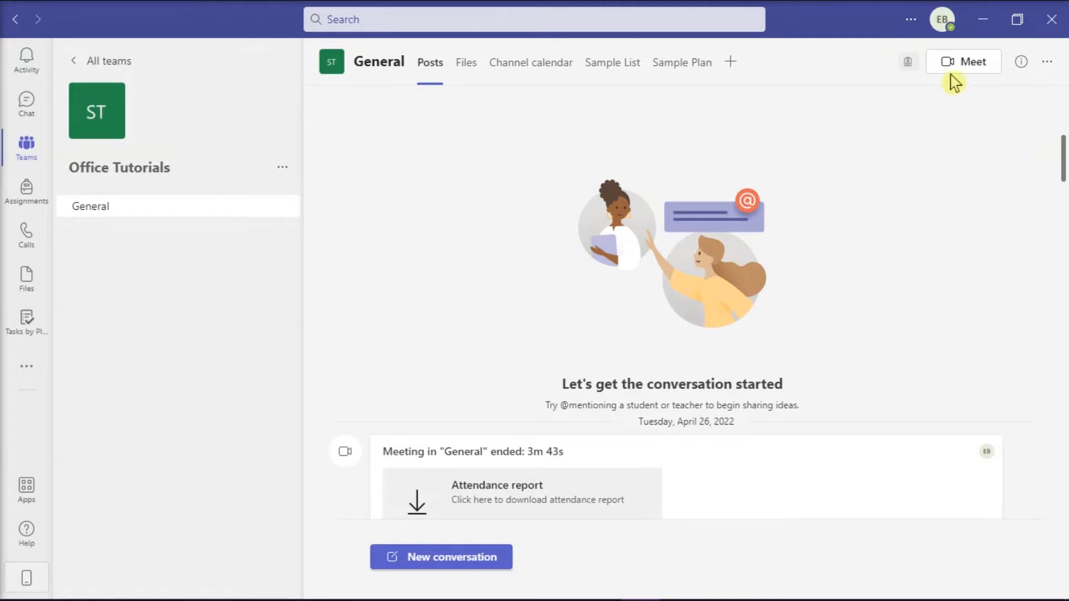
Join a new General channel meeting and review its Device settings panel from the More menu
left_click(961, 62)
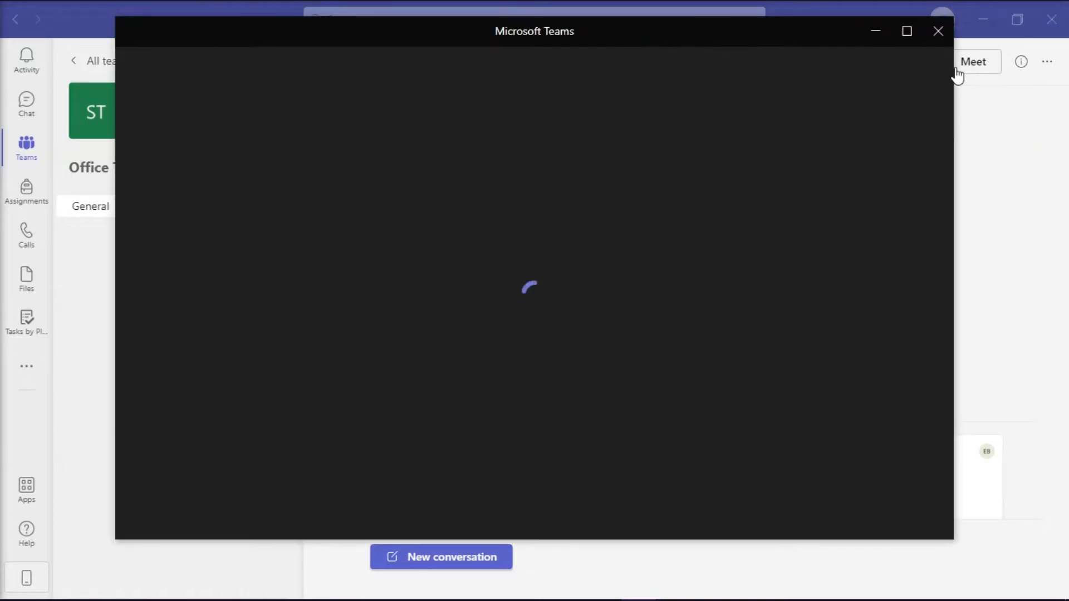
left_click(877, 474)
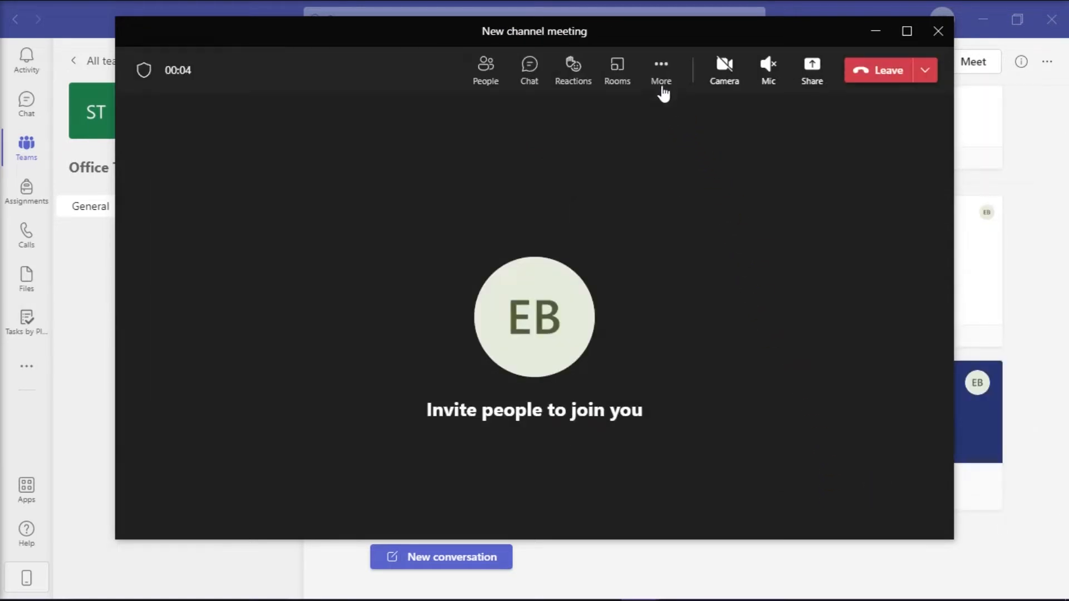
left_click(660, 76)
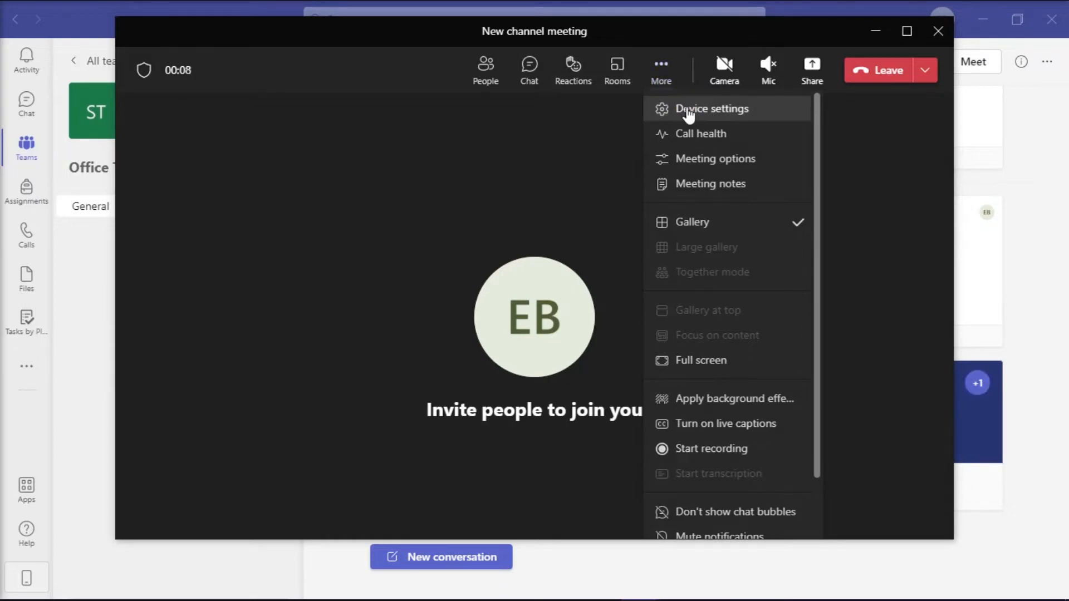
left_click(732, 117)
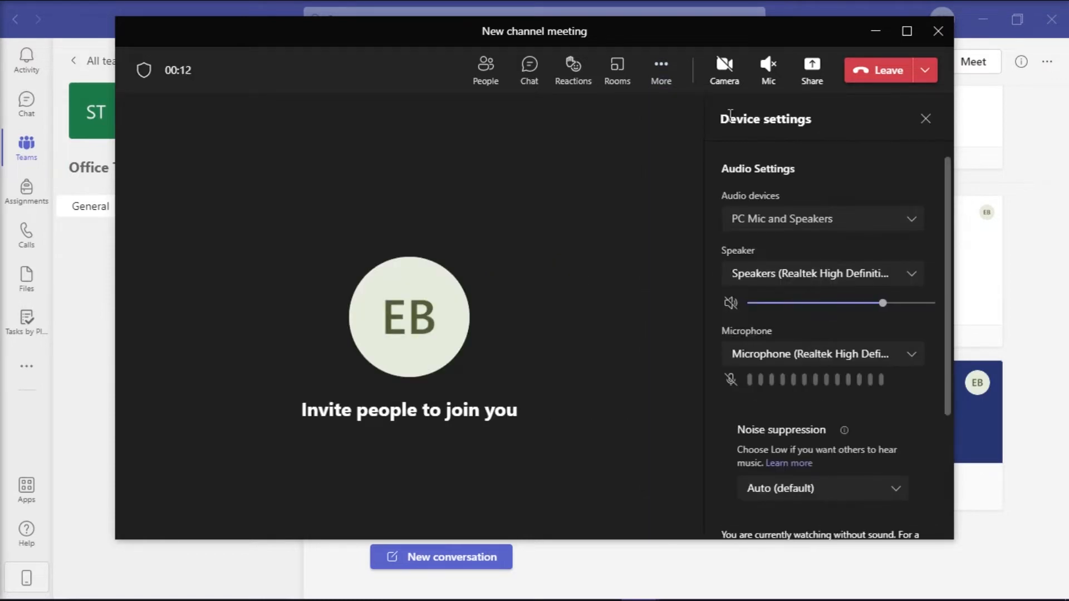
left_click_drag(726, 172, 817, 180)
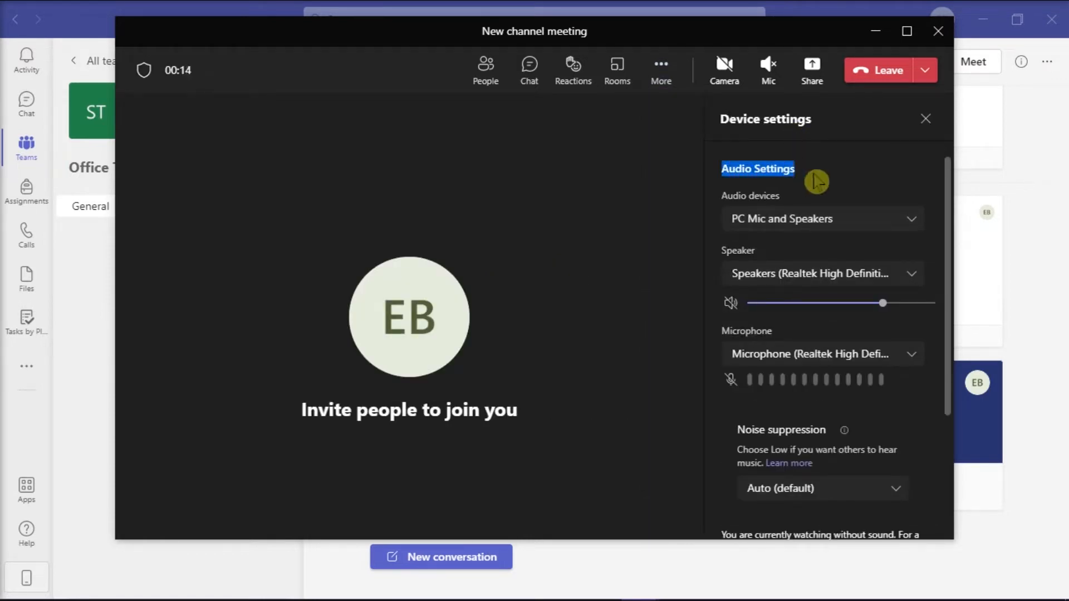
left_click(823, 222)
scroll(823, 293, "down", 3)
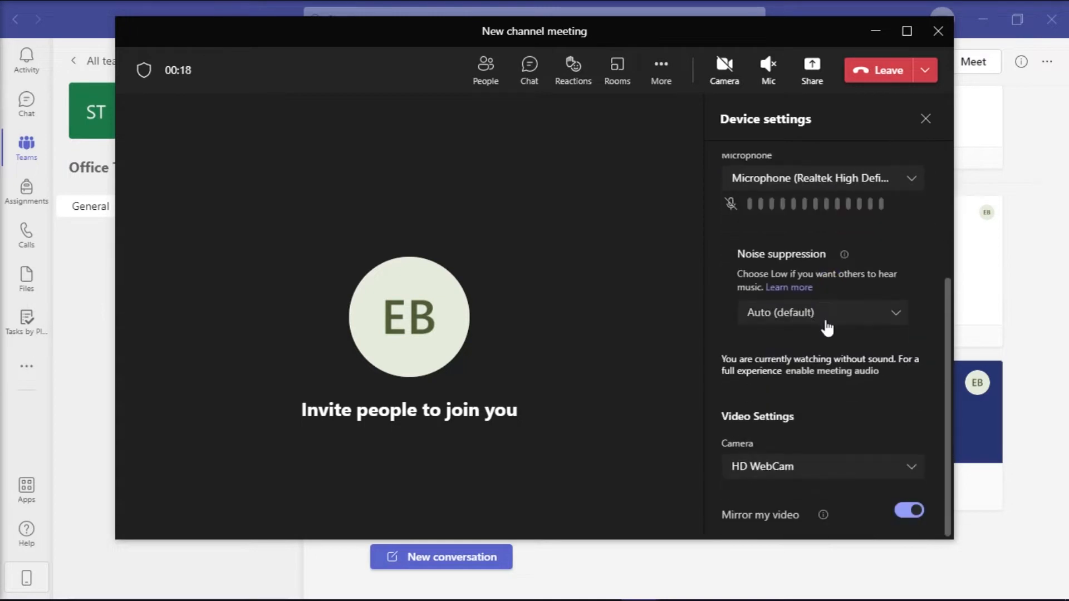
scroll(836, 326, "up", 3)
scroll(899, 328, "down", 3)
scroll(899, 328, "up", 3)
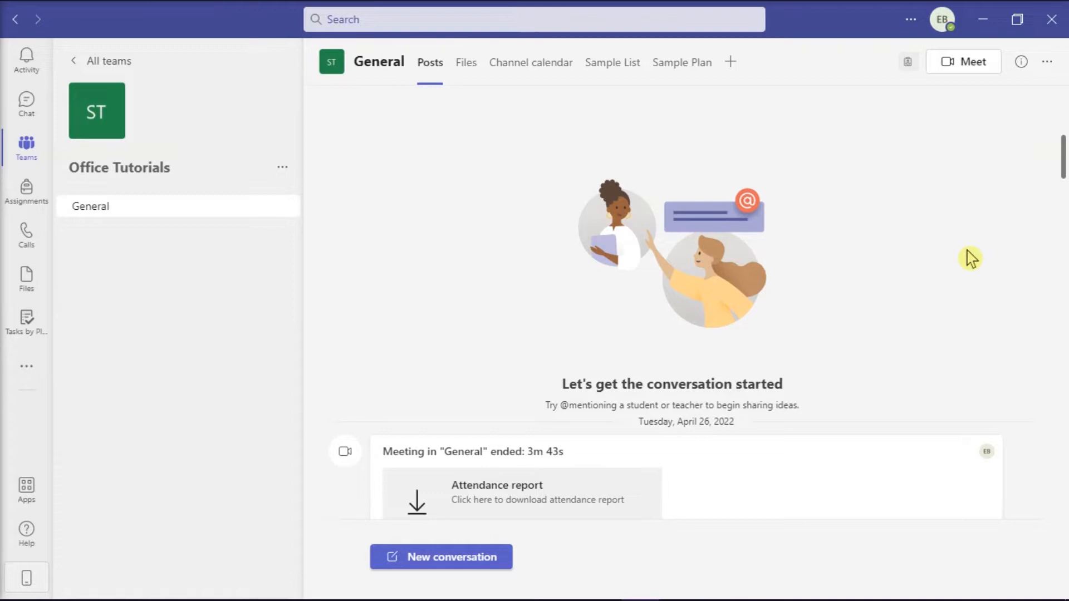
Run Check for updates from the title-bar Settings and more menu
left_click(911, 19)
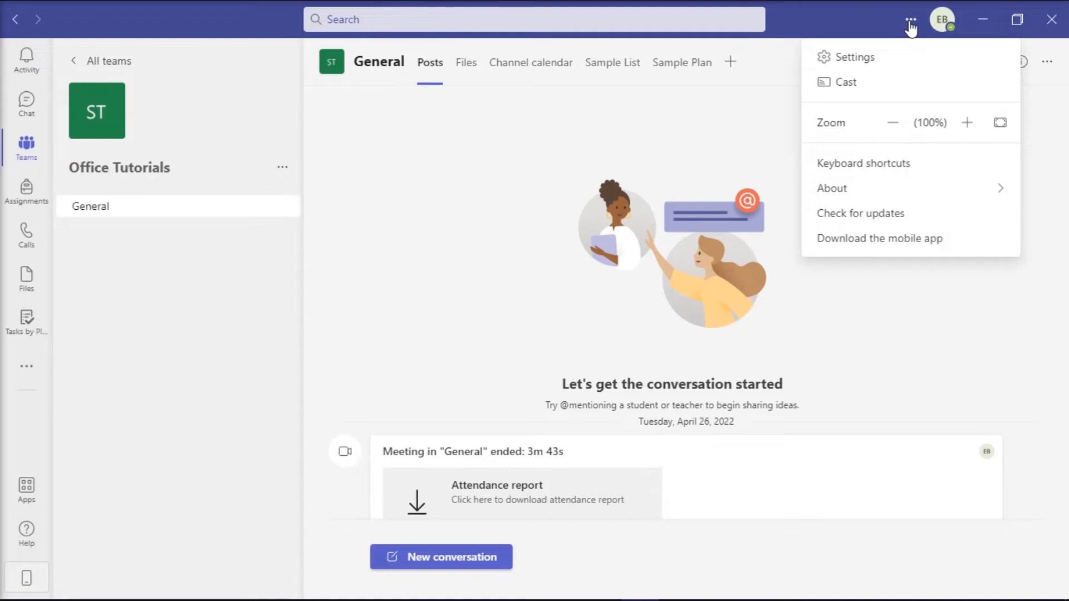
left_click(869, 217)
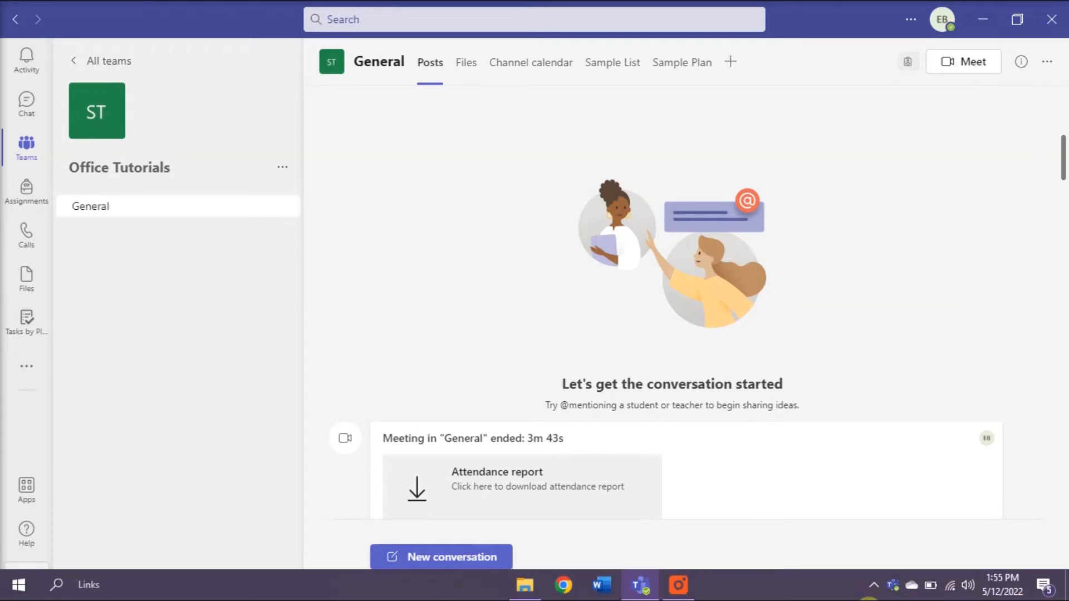
Quit Teams from its tray icon and close the Teams window to reach the empty desktop
right_click(893, 585)
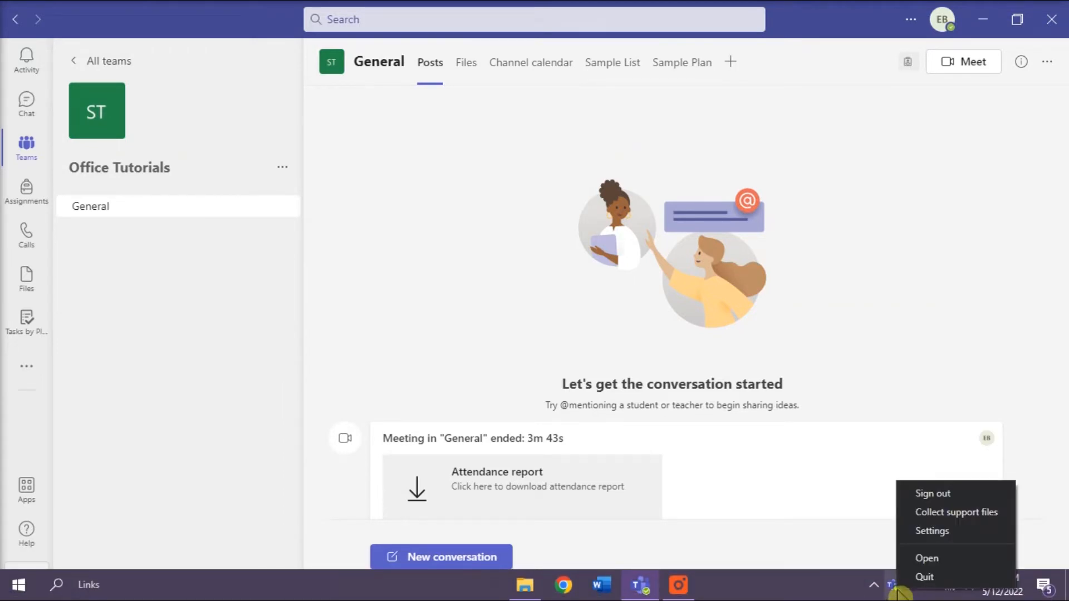
left_click(925, 577)
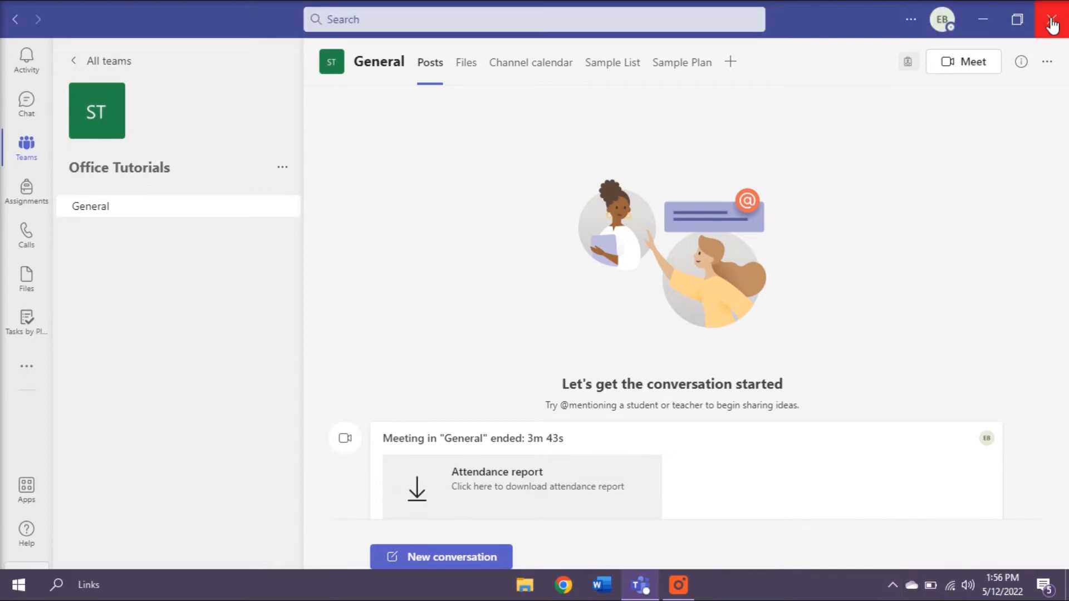
left_click(1053, 20)
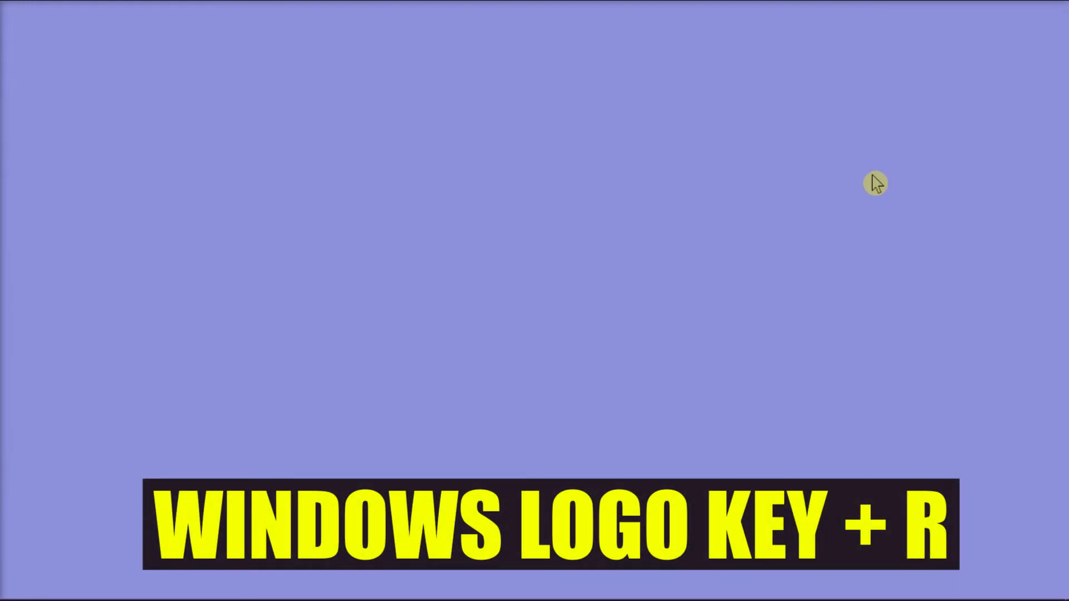
Run %appdata%\Microsoft\Teams to open the Teams app data folder in File Explorer
key("super+r")
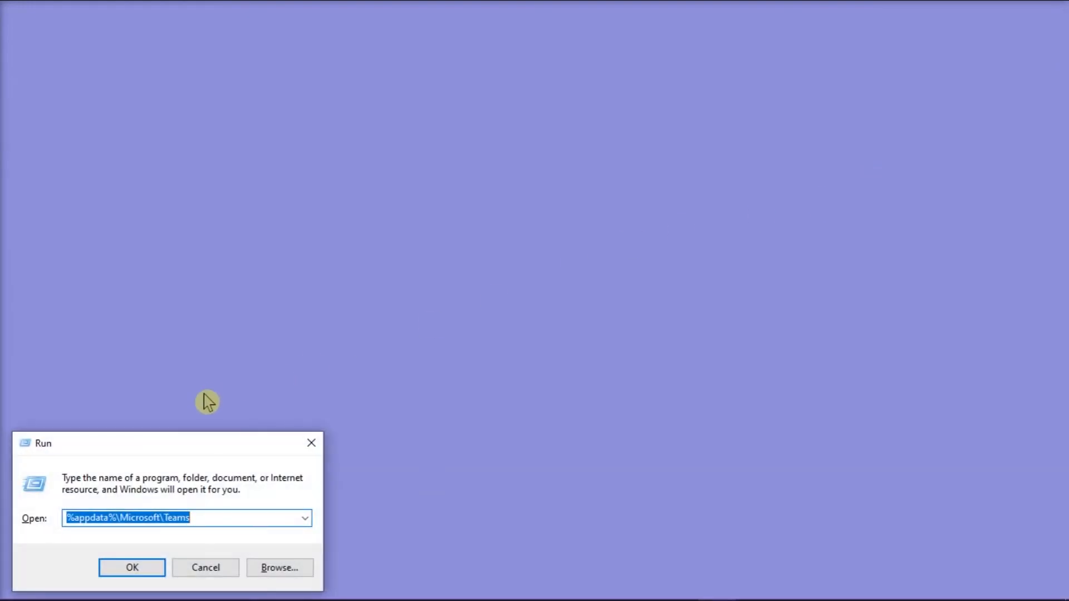
left_click_drag(162, 444, 538, 200)
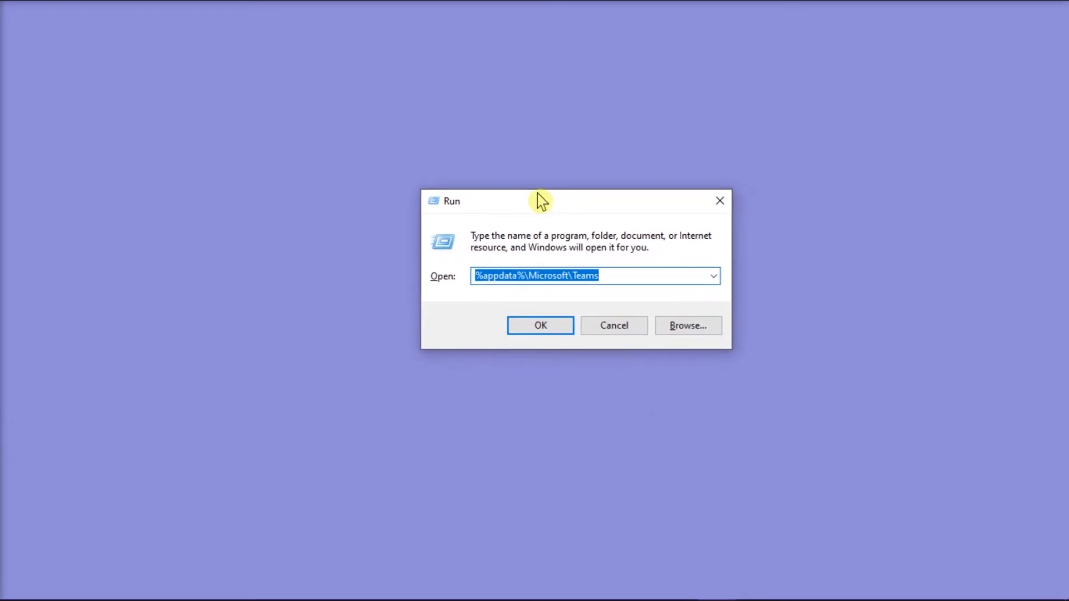
left_click_drag(619, 274, 439, 278)
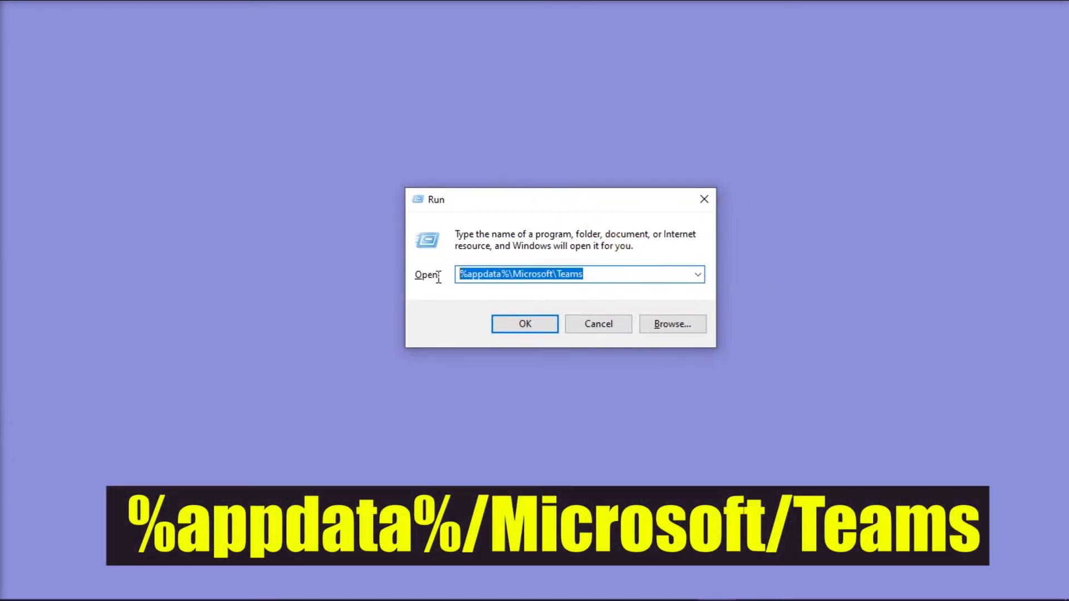
left_click(625, 270)
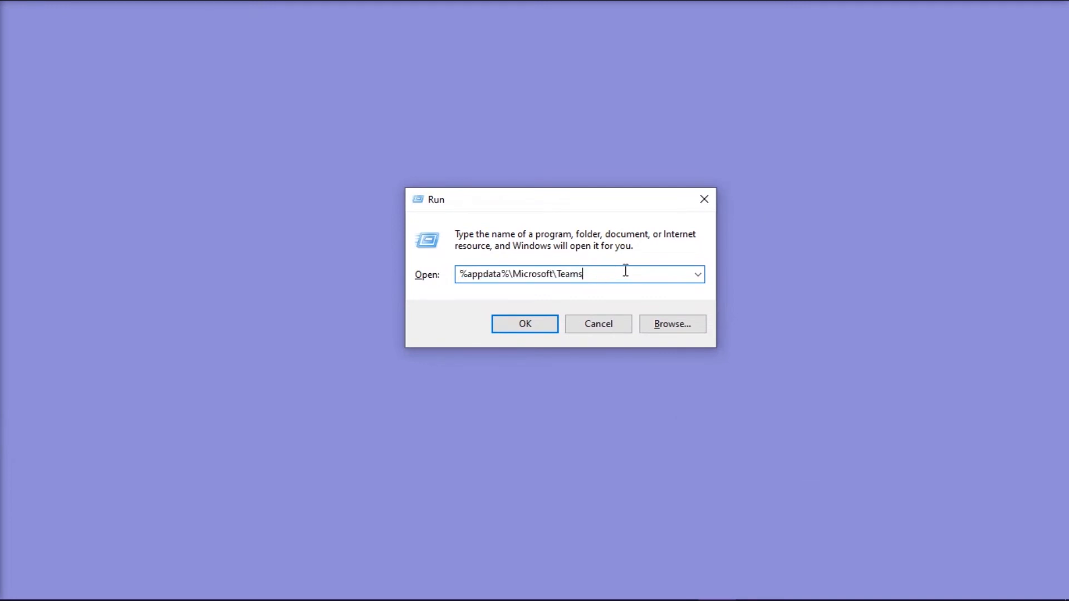
key("Return")
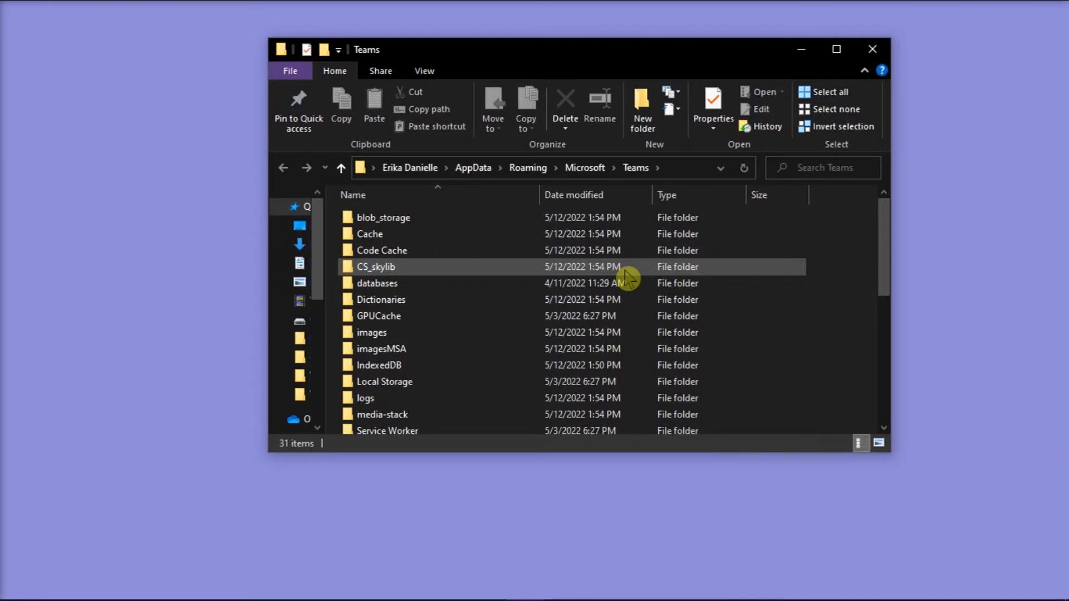
Select all items in the Teams data folder and delete them to clear the cache
key("ctrl+a")
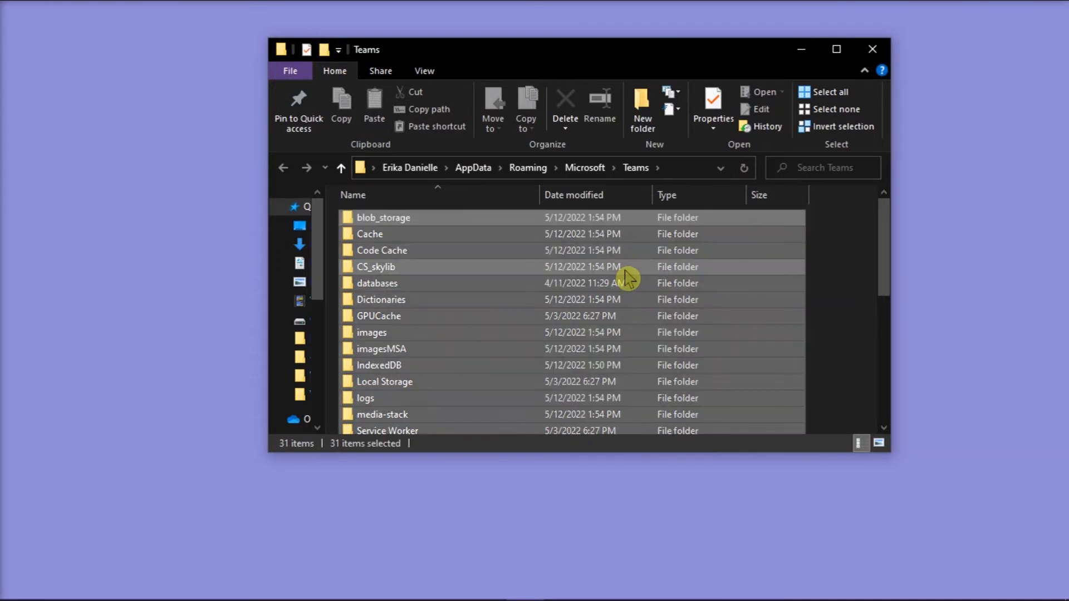
right_click(626, 277)
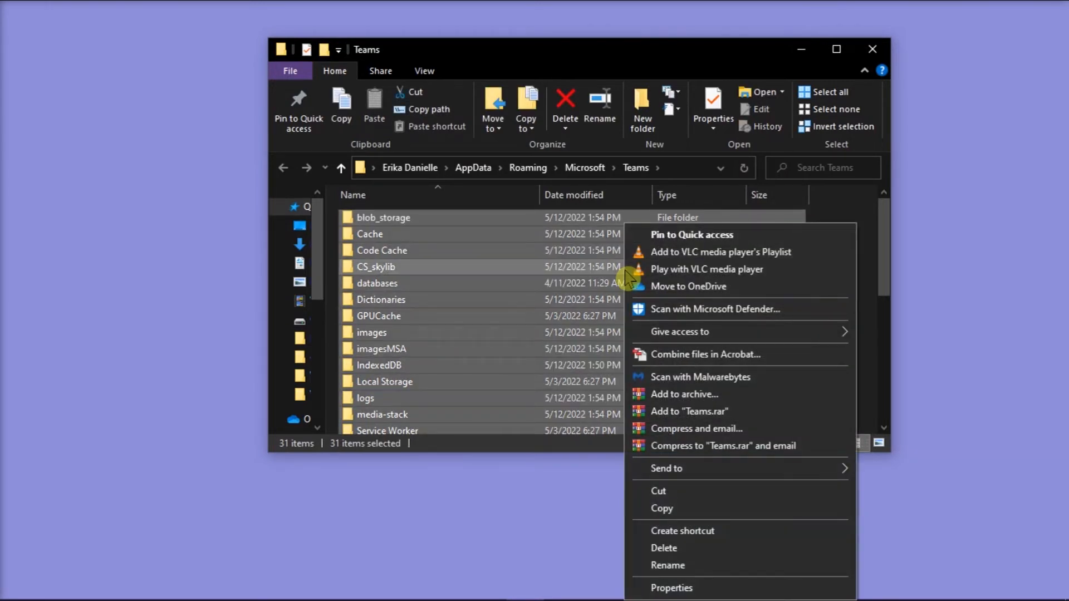
left_click(664, 548)
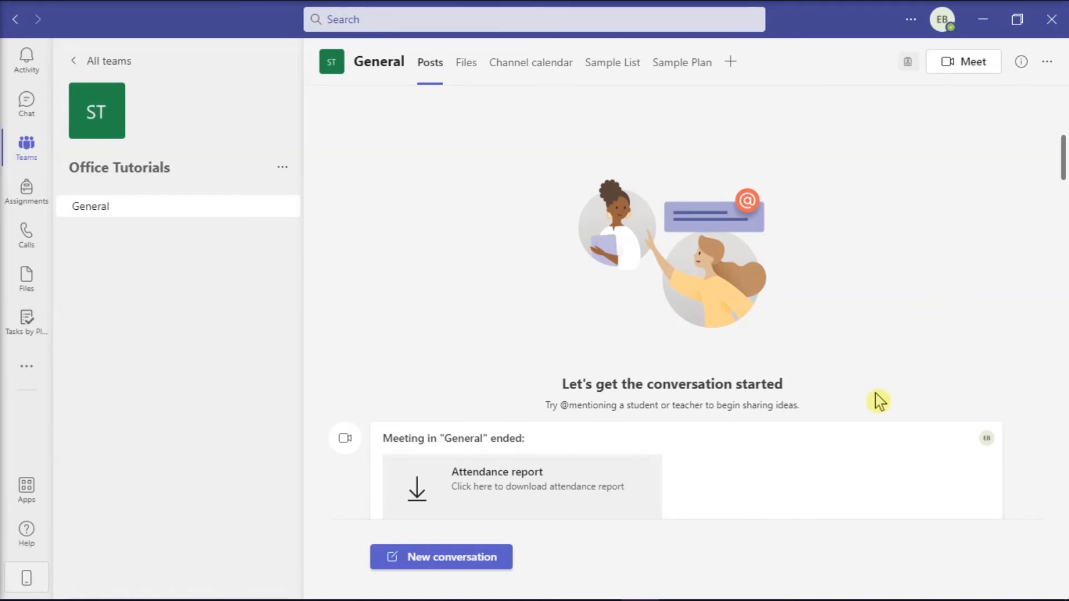
Launch Task Manager from the taskbar to see Teams among running apps and processes
right_click(764, 595)
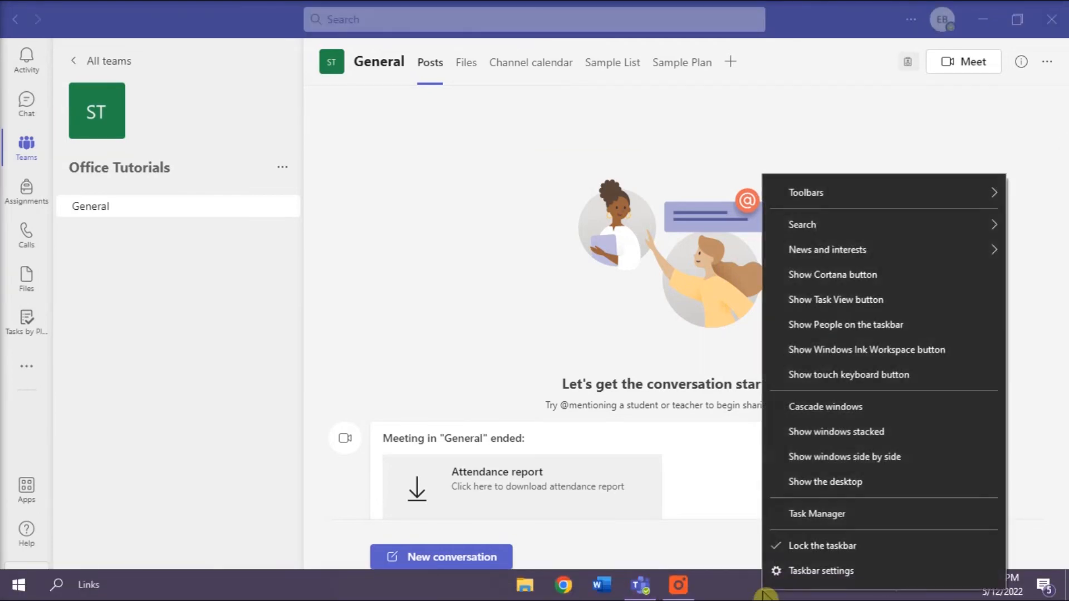
left_click(817, 514)
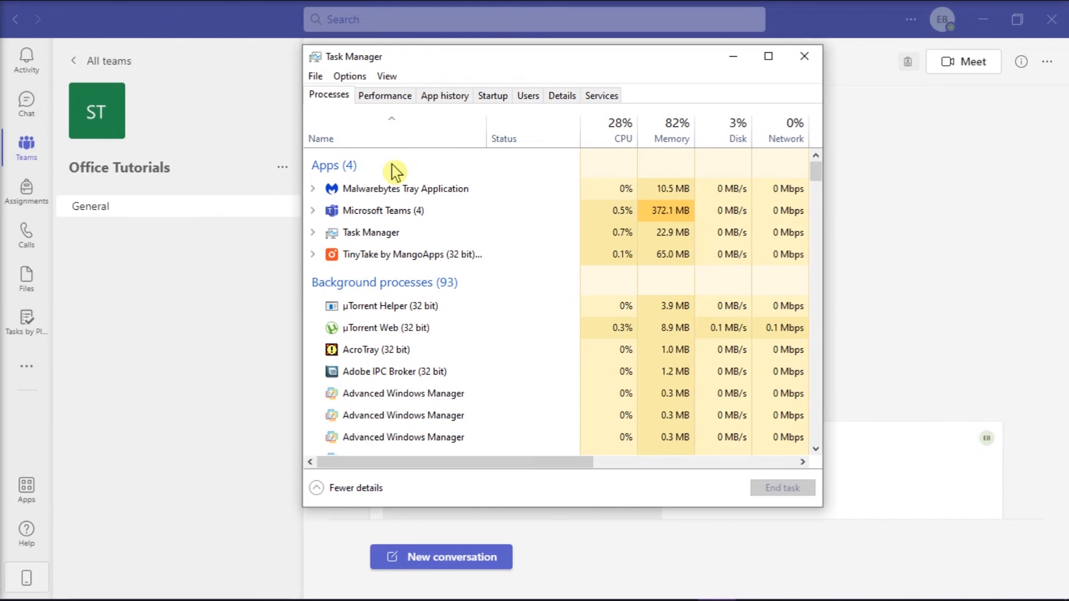
Bring the Teams window to the foreground over Task Manager, showing the General channel
left_click(1034, 247)
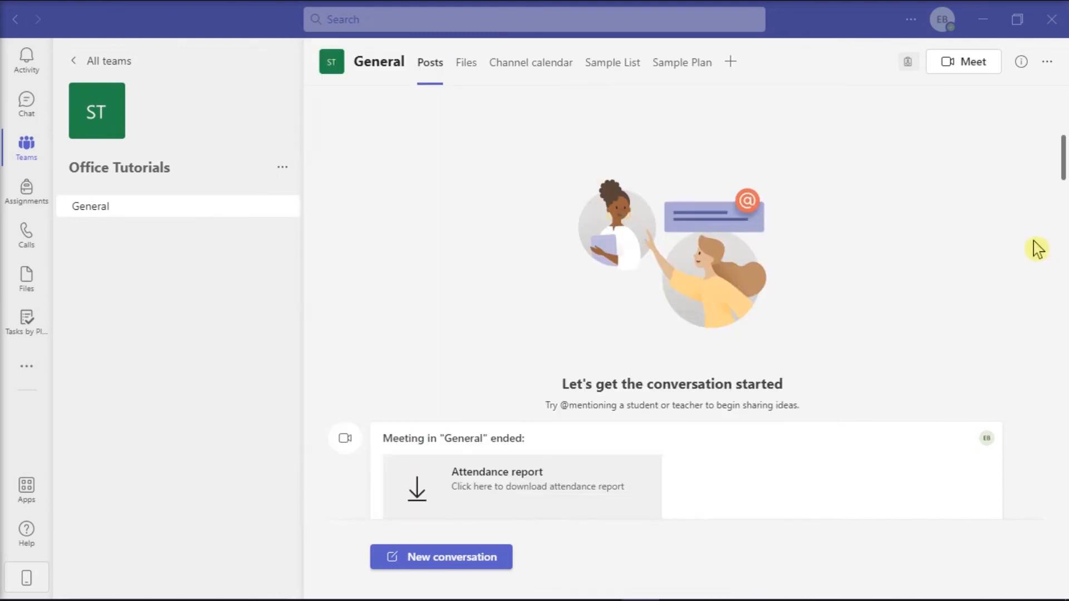